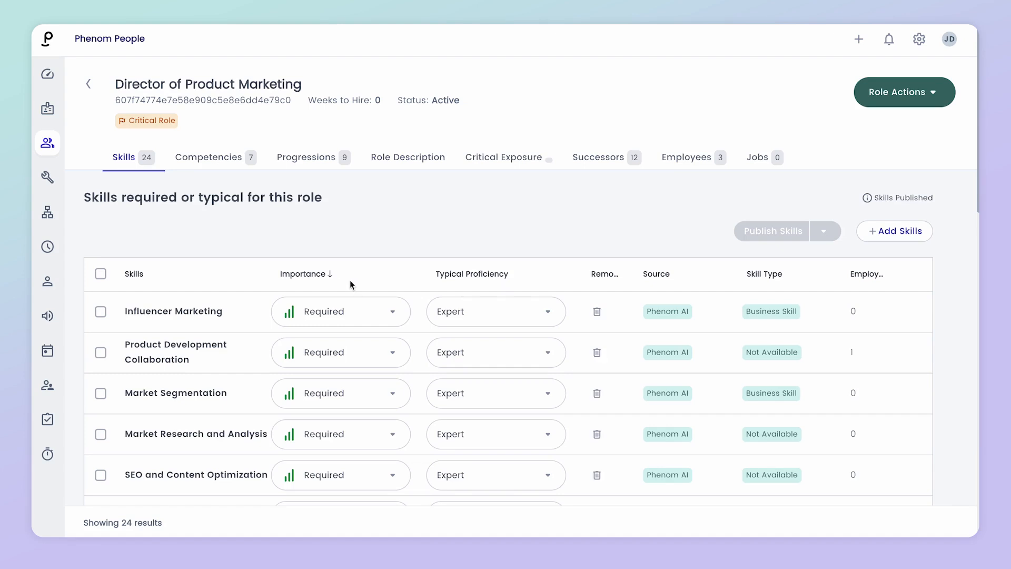
Step: Select Influencer Marketing for bulk editing, leaving it at Required importance and Expert proficiency
{"action": "scroll", "coordinate": [419, 301], "scroll_direction": "down", "scroll_amount": 1}
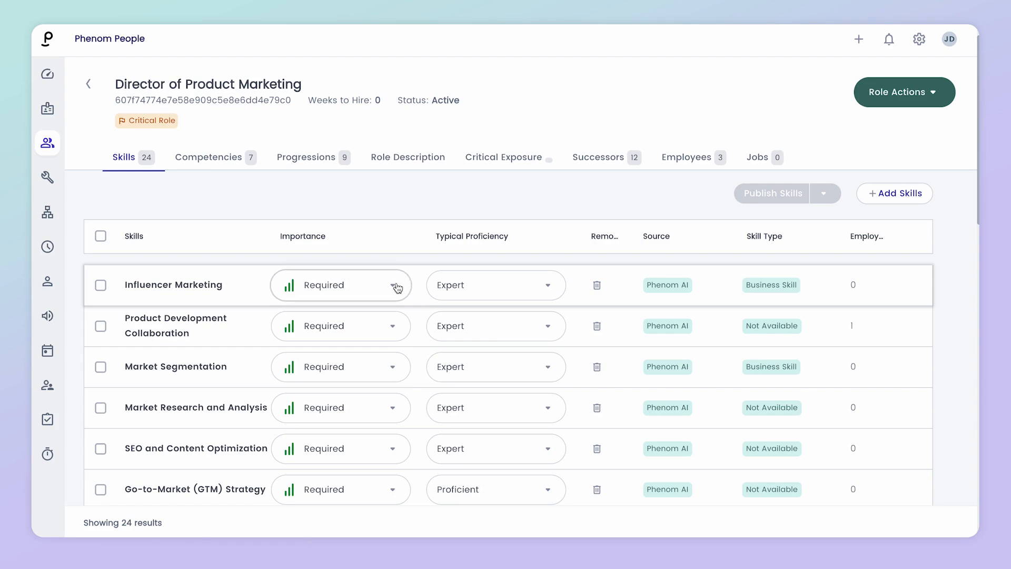
{"action": "left_click", "coordinate": [397, 289]}
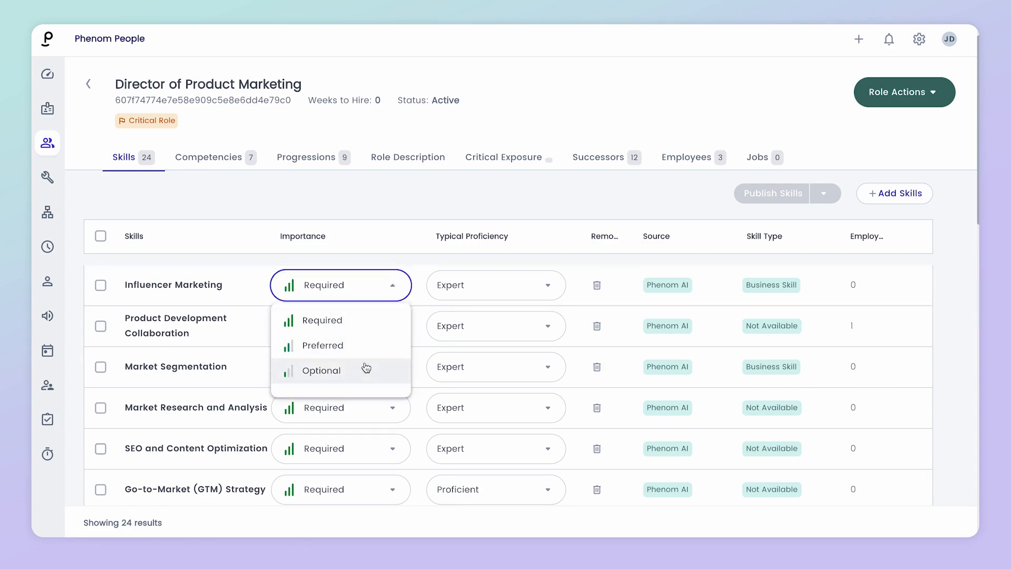
{"action": "left_click", "coordinate": [549, 285]}
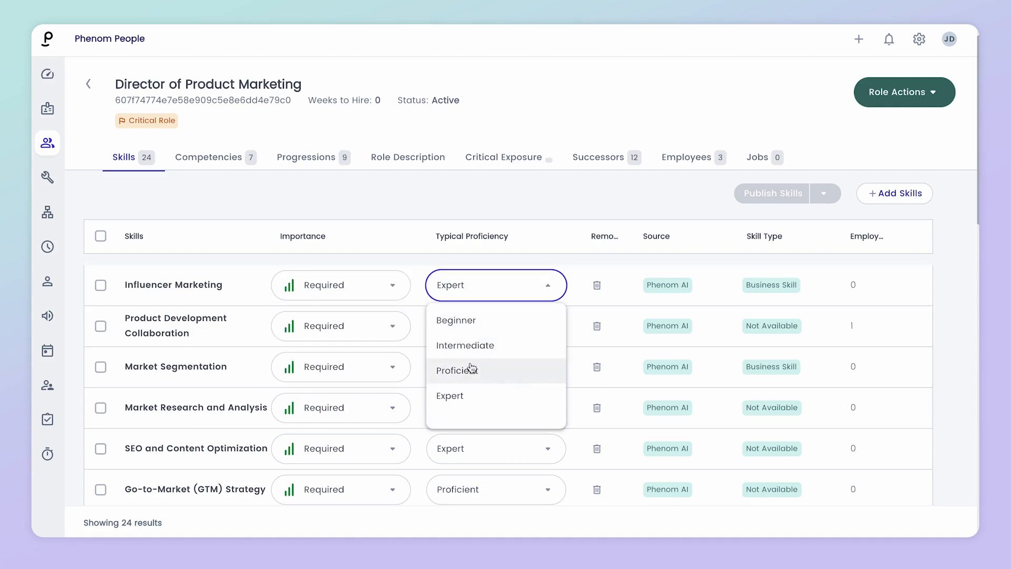
{"action": "left_click", "coordinate": [100, 285]}
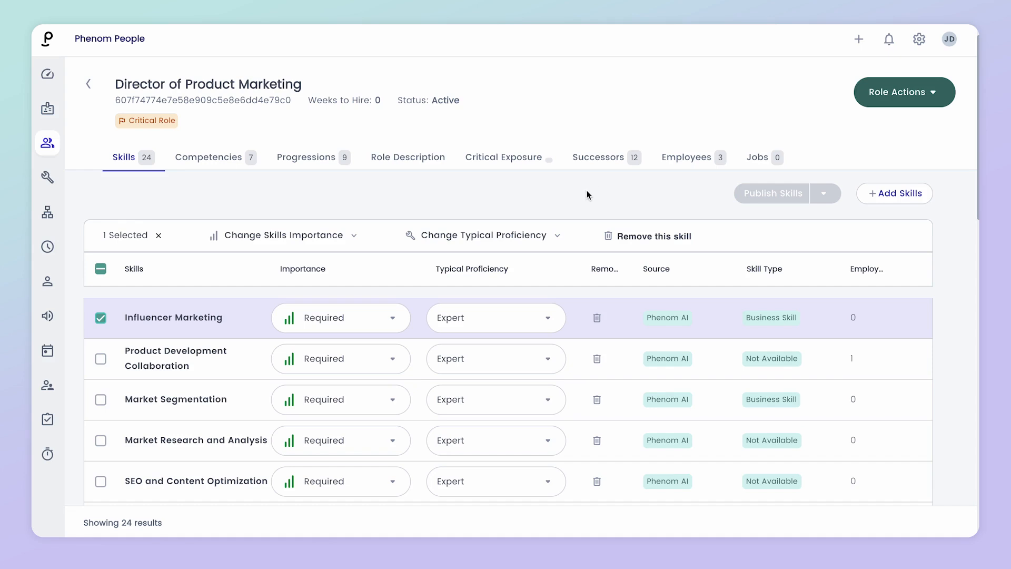
Step: Search the addable skills for 'Adobe' without adding any to the role
{"action": "left_click", "coordinate": [895, 193]}
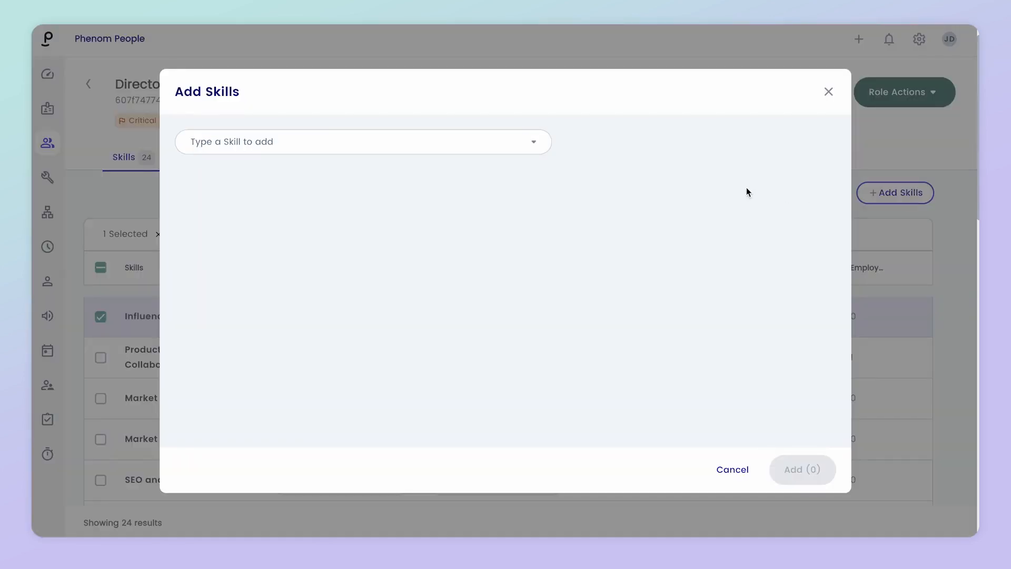
{"action": "left_click", "coordinate": [432, 139]}
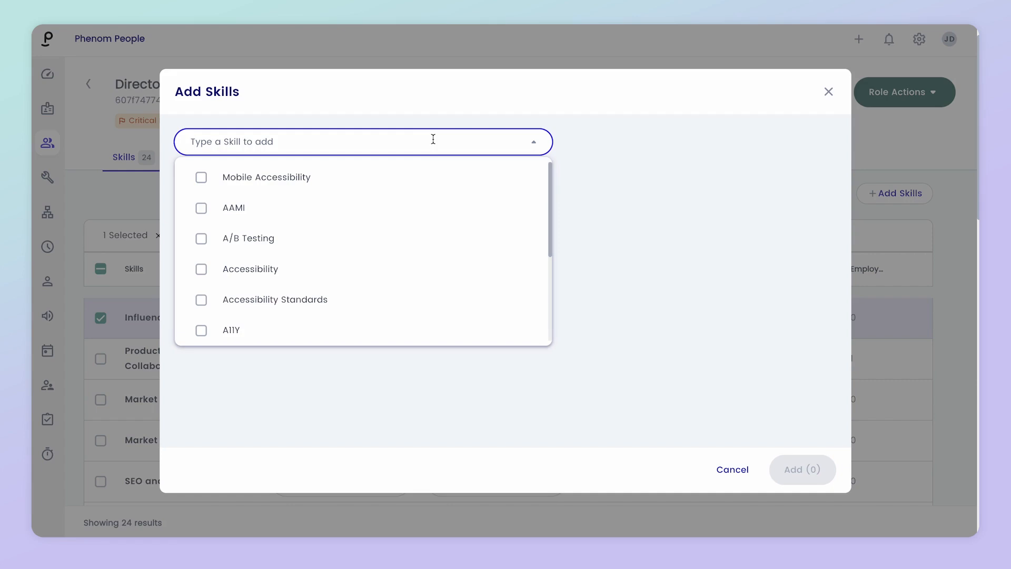
{"action": "type", "text": "Adobe"}
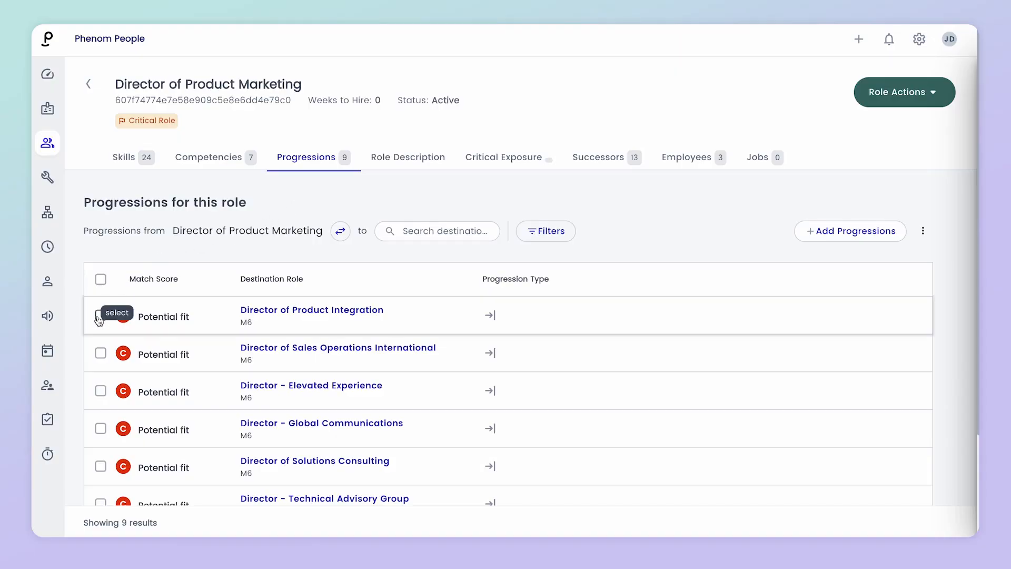
Step: Review the Director of Product Integration match details, then select that progression row
{"action": "left_click", "coordinate": [304, 329]}
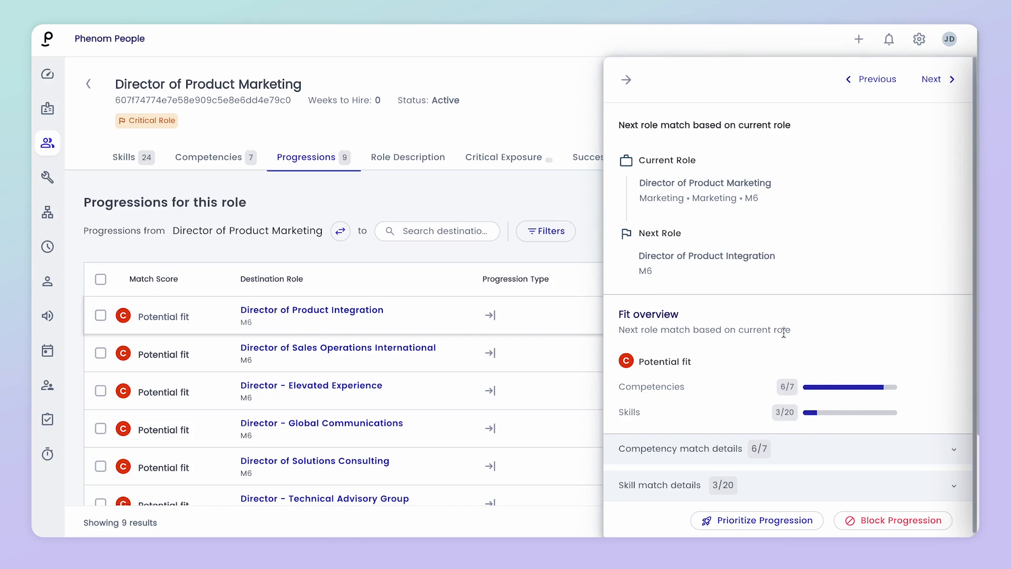
{"action": "left_click", "coordinate": [629, 81]}
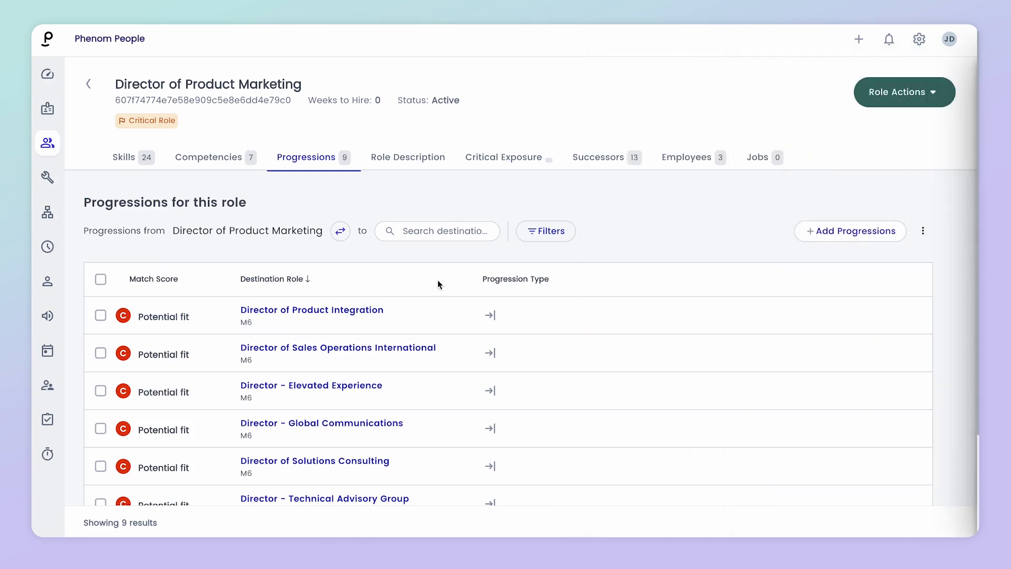
{"action": "left_click", "coordinate": [101, 315]}
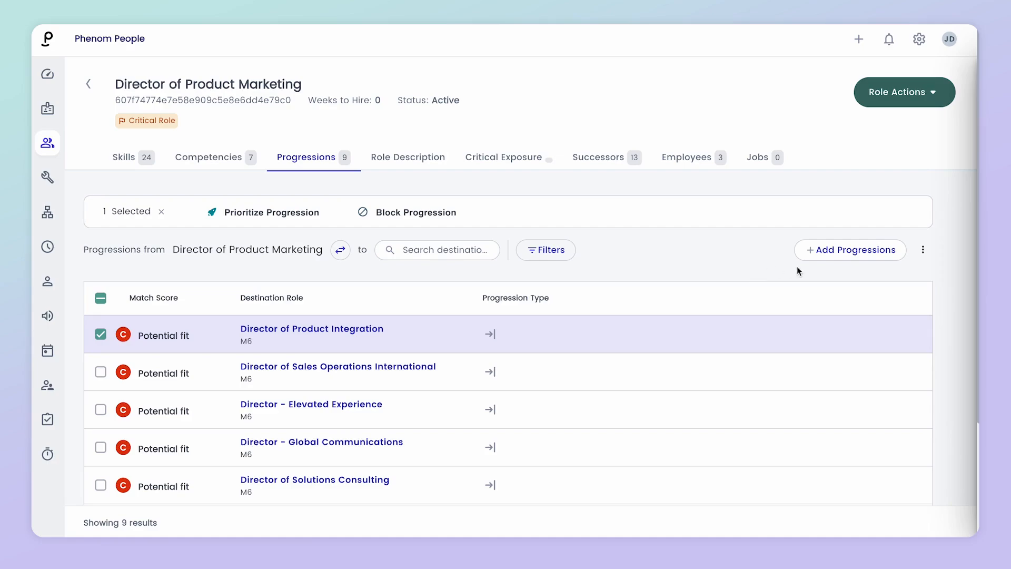
Step: Browse the roles available as progressions and dismiss the dialog without adding any
{"action": "left_click", "coordinate": [840, 250]}
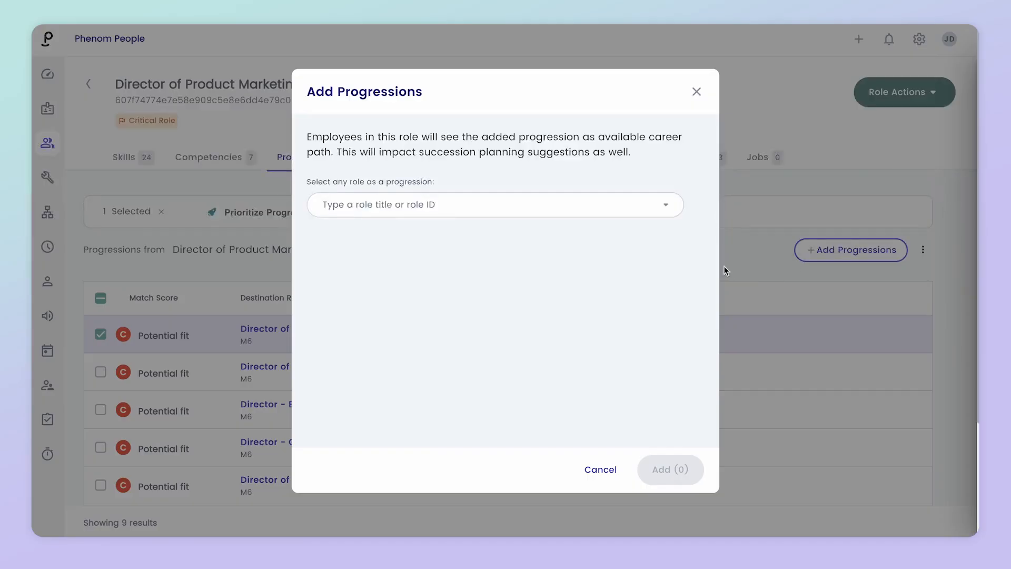
{"action": "left_click", "coordinate": [543, 203]}
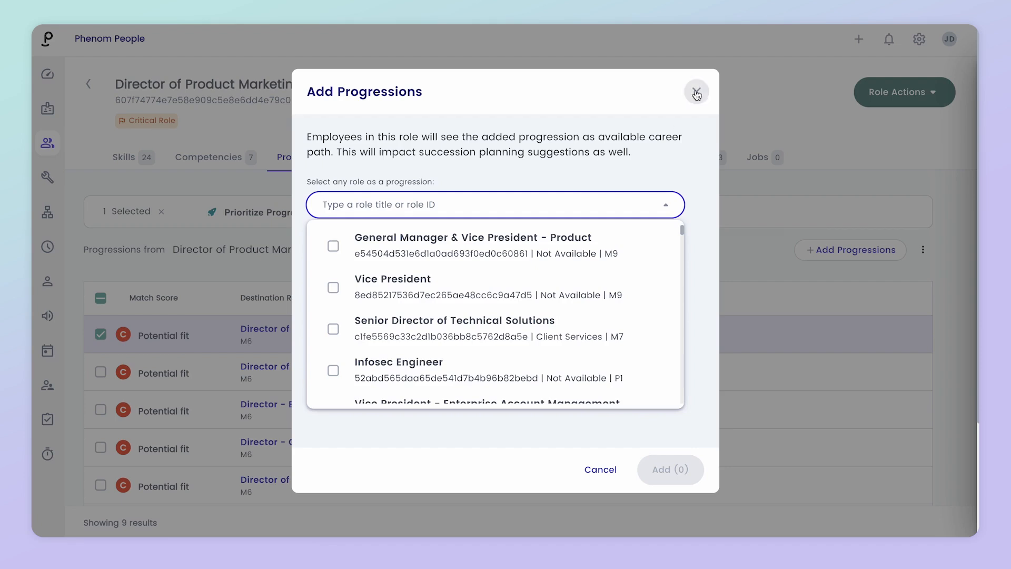
{"action": "left_click", "coordinate": [696, 92]}
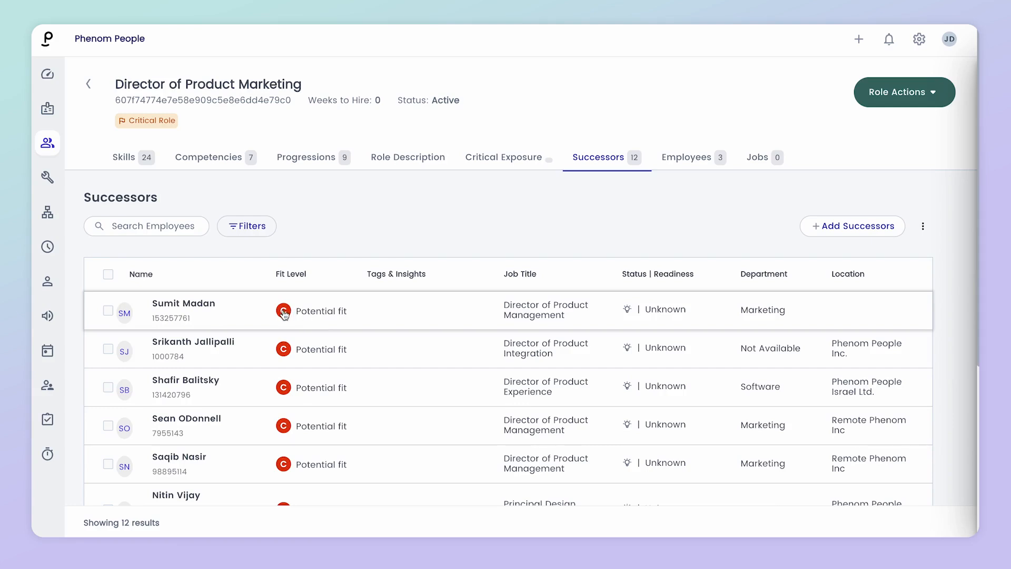
{"action": "left_click", "coordinate": [310, 312]}
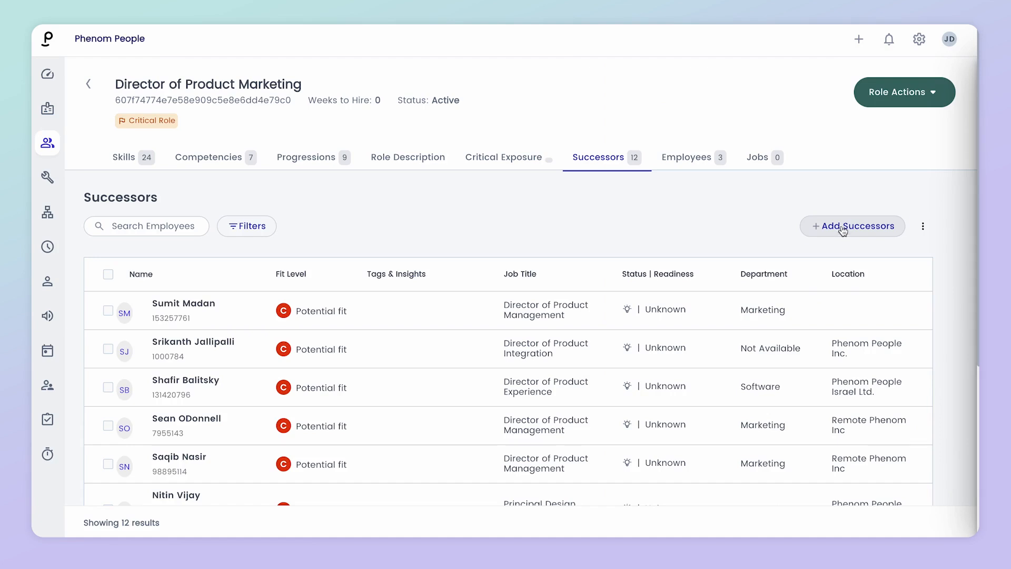
Step: Search for the Senior Digital Marketing Designer employee and add them as a successor
{"action": "left_click", "coordinate": [845, 230]}
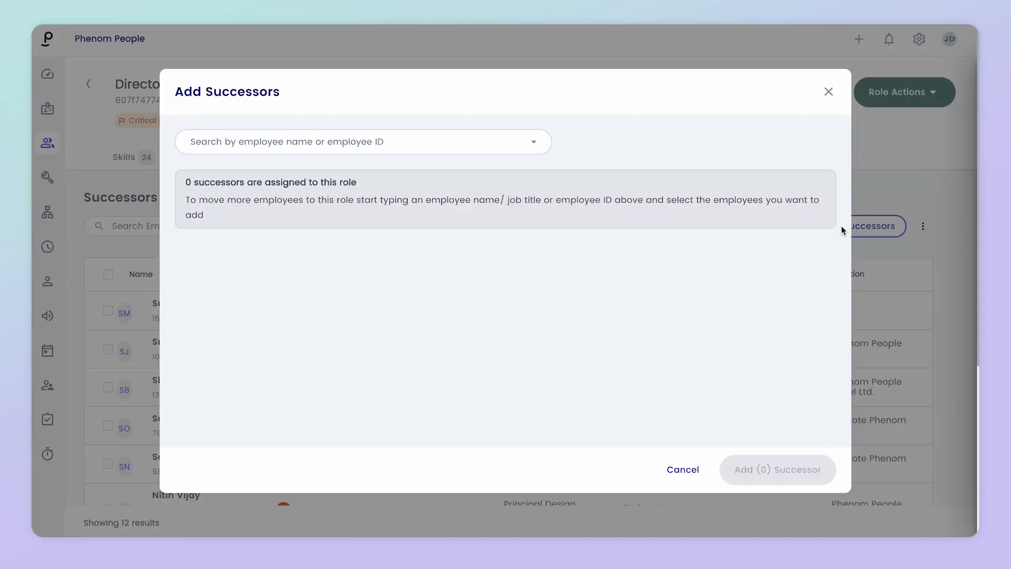
{"action": "left_click", "coordinate": [431, 141]}
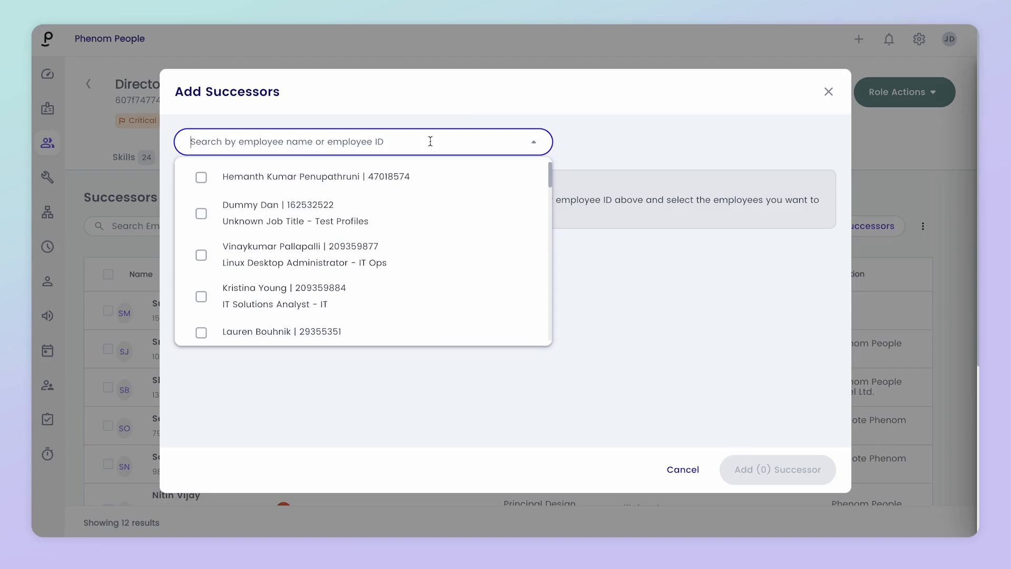
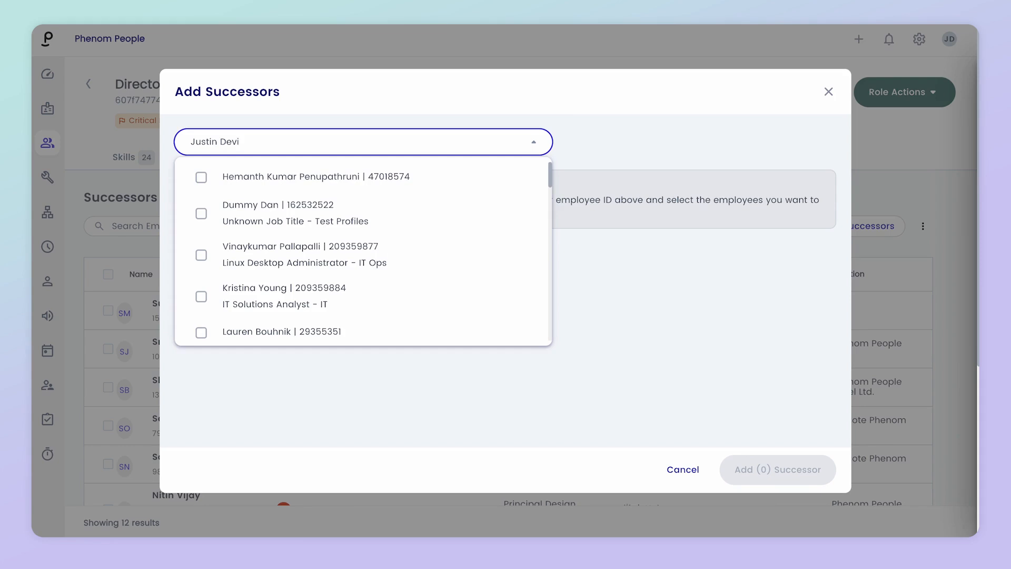
{"action": "left_click", "coordinate": [201, 183]}
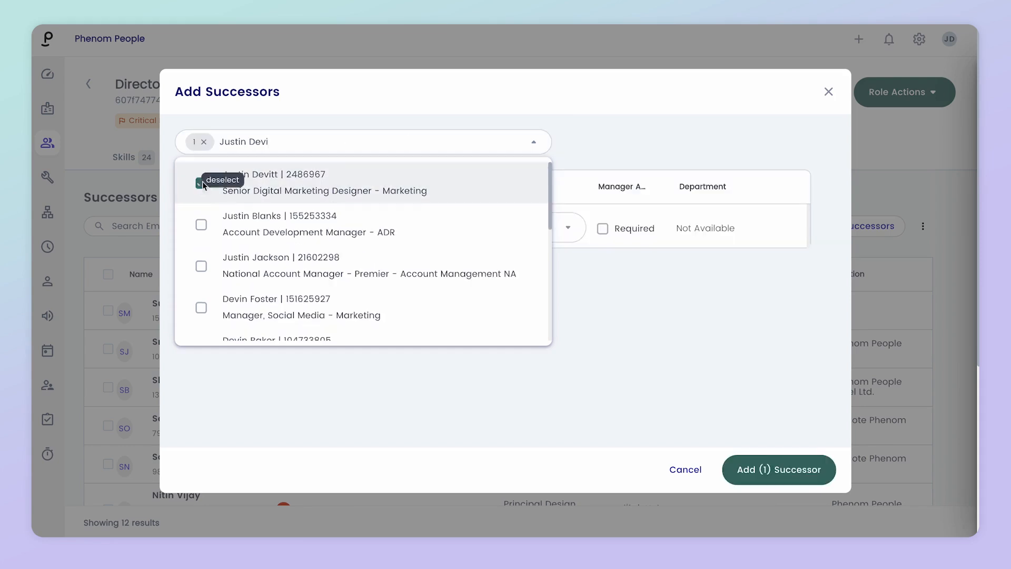
{"action": "left_click", "coordinate": [815, 469]}
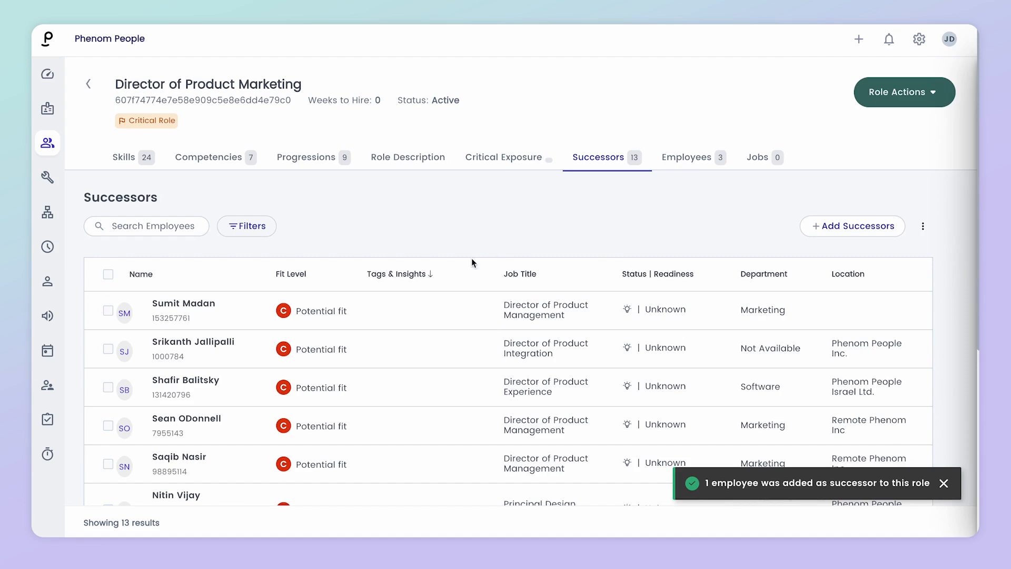
Step: Open the newly added successor's fit details panel, then close it
{"action": "scroll", "coordinate": [406, 400], "scroll_direction": "down", "scroll_amount": 10}
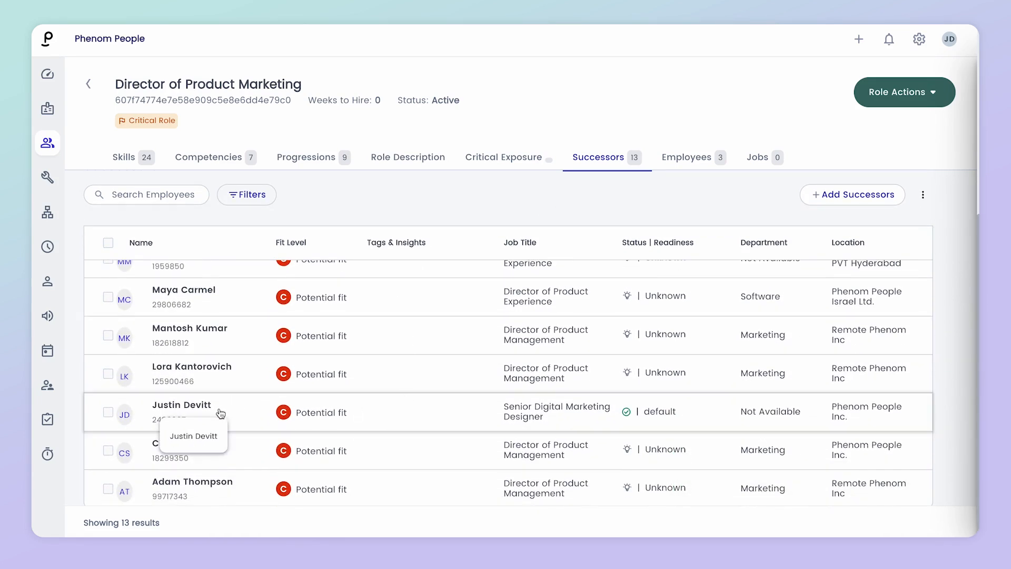
{"action": "left_click", "coordinate": [221, 413]}
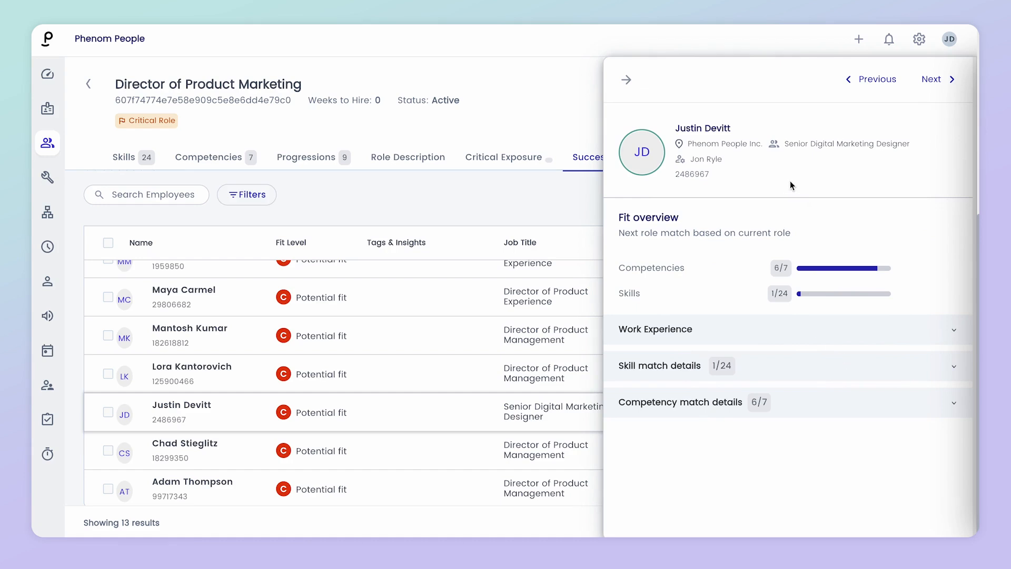
{"action": "left_click", "coordinate": [627, 82]}
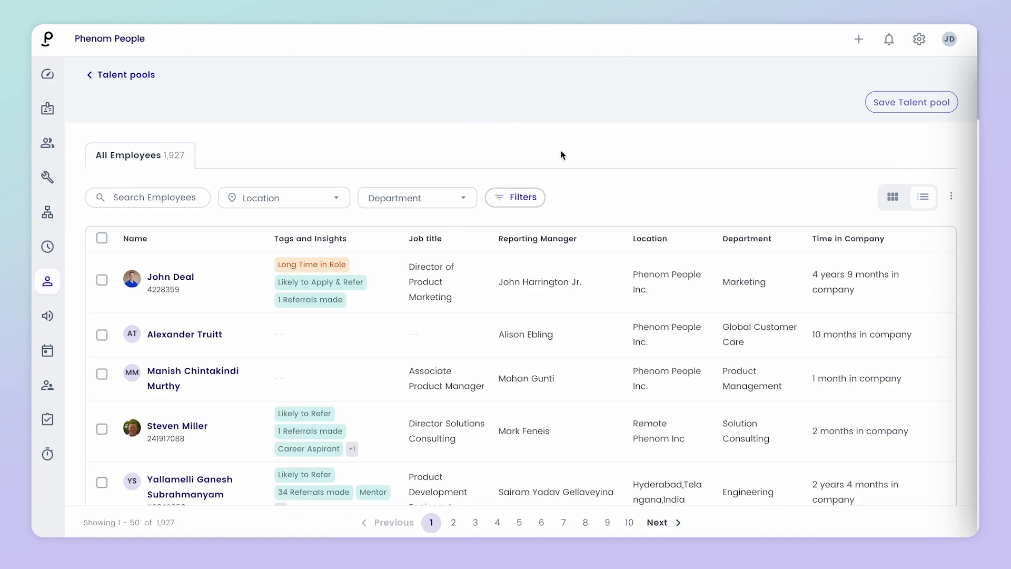
Step: Filter the employee list by the Communication Skills skill
{"action": "left_click", "coordinate": [519, 197]}
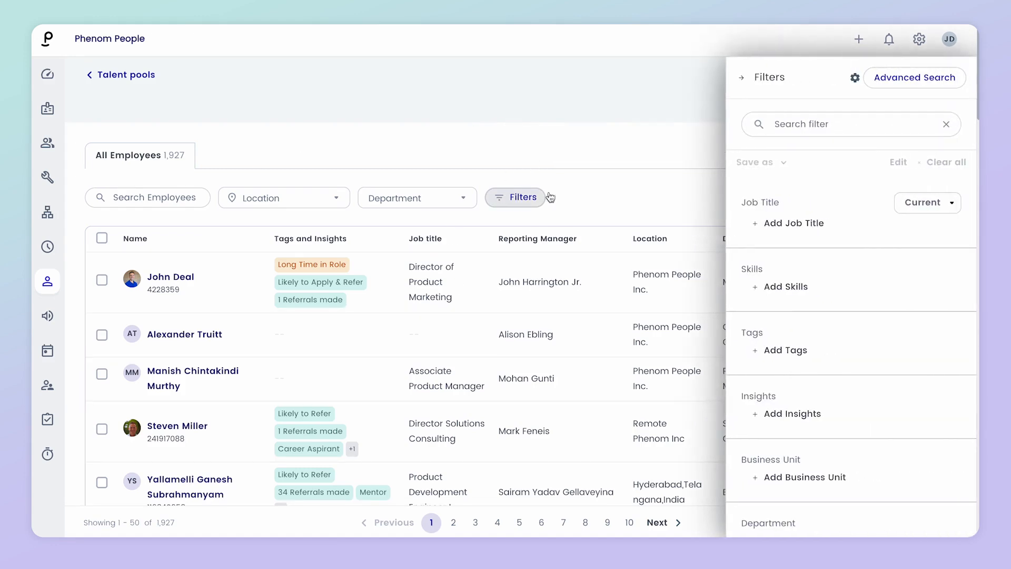
{"action": "left_click", "coordinate": [789, 288]}
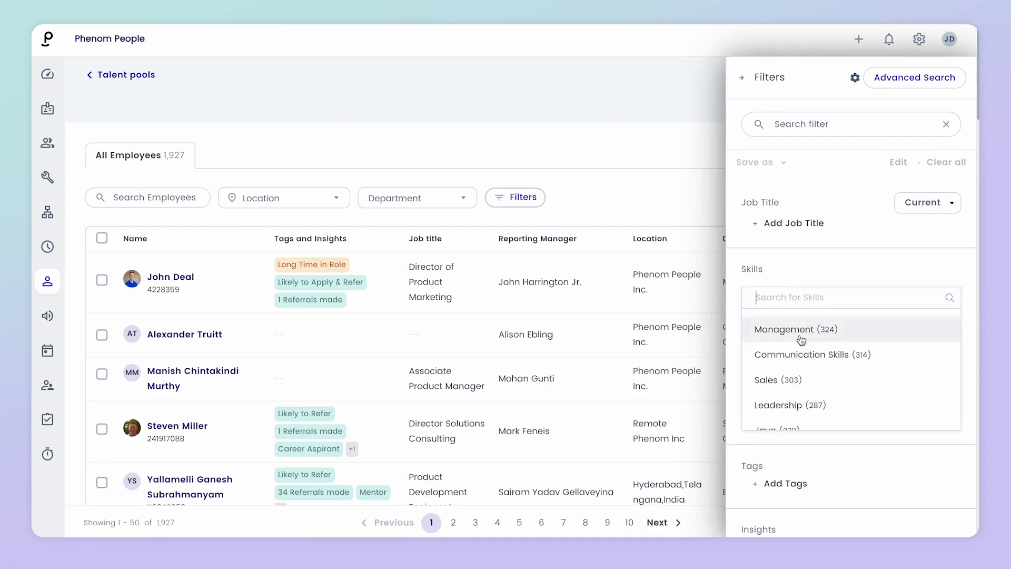
{"action": "left_click", "coordinate": [788, 356]}
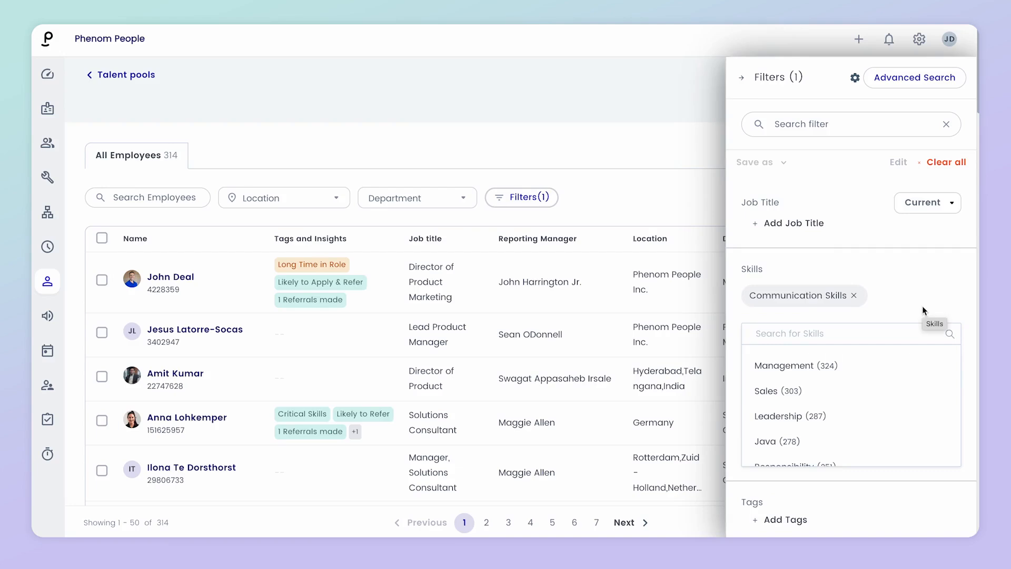
Step: Add a Marketing department filter, narrowing to 9 employees, and close the filters panel
{"action": "scroll", "coordinate": [923, 308], "scroll_direction": "down", "scroll_amount": 5}
{"action": "scroll", "coordinate": [922, 311], "scroll_direction": "down", "scroll_amount": 1}
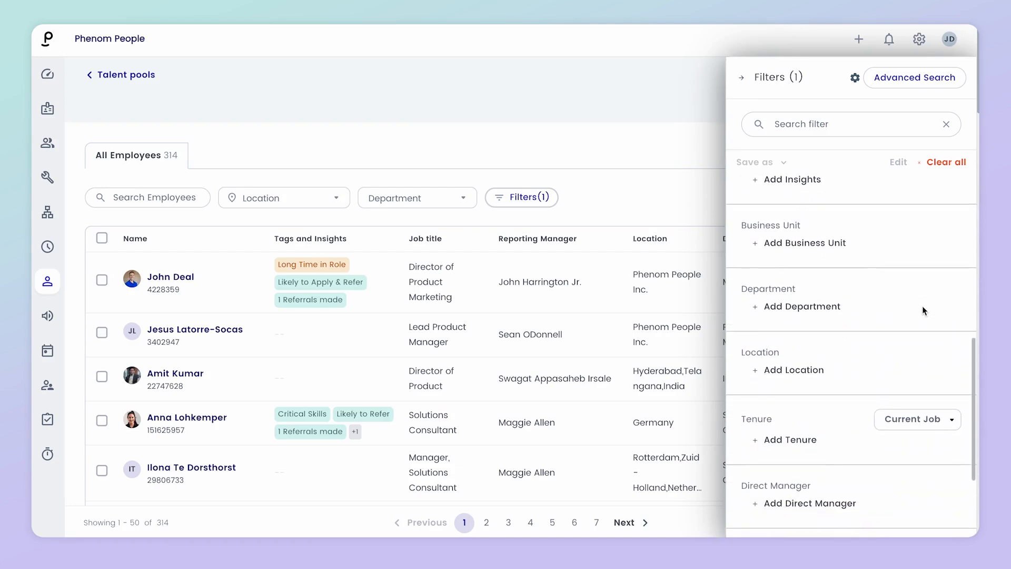
{"action": "left_click", "coordinate": [814, 307]}
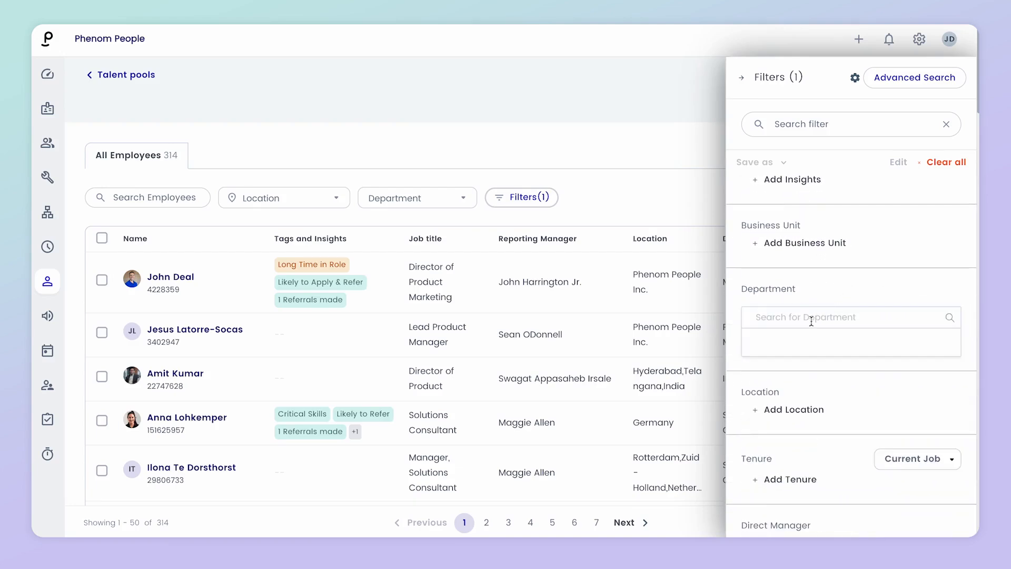
{"action": "type", "text": "marke"}
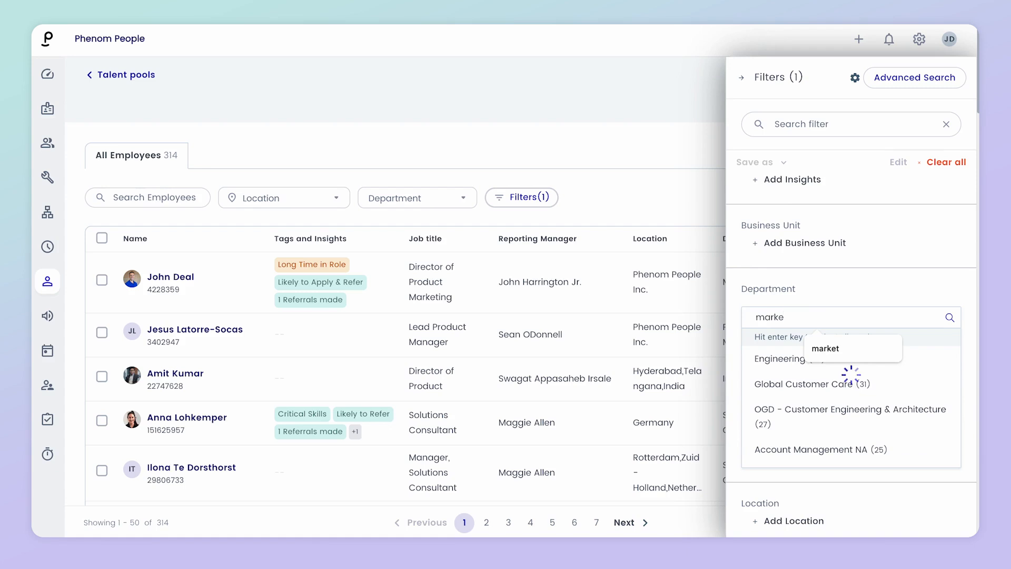
{"action": "left_click", "coordinate": [789, 361]}
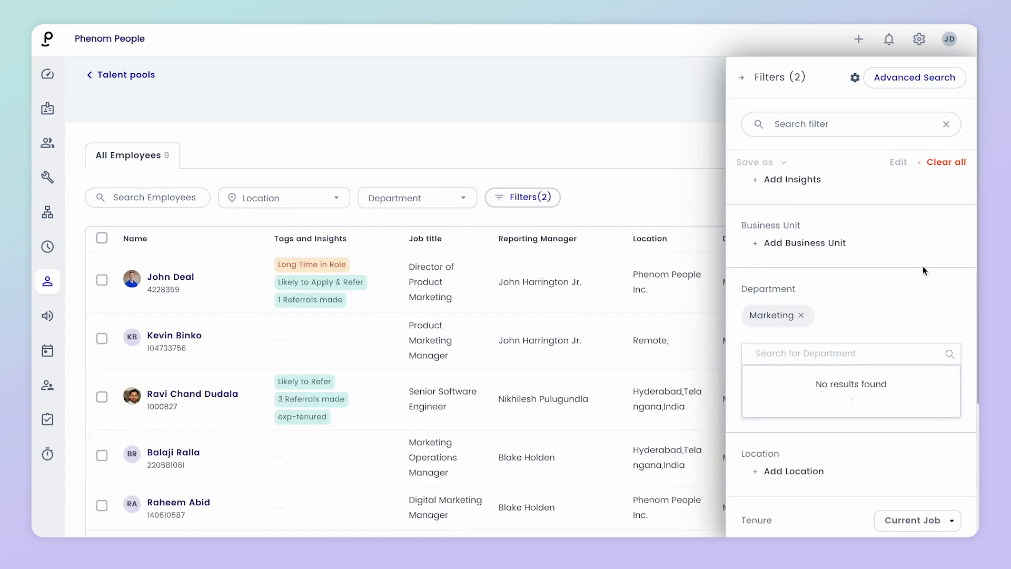
{"action": "scroll", "coordinate": [869, 467], "scroll_direction": "down", "scroll_amount": 3}
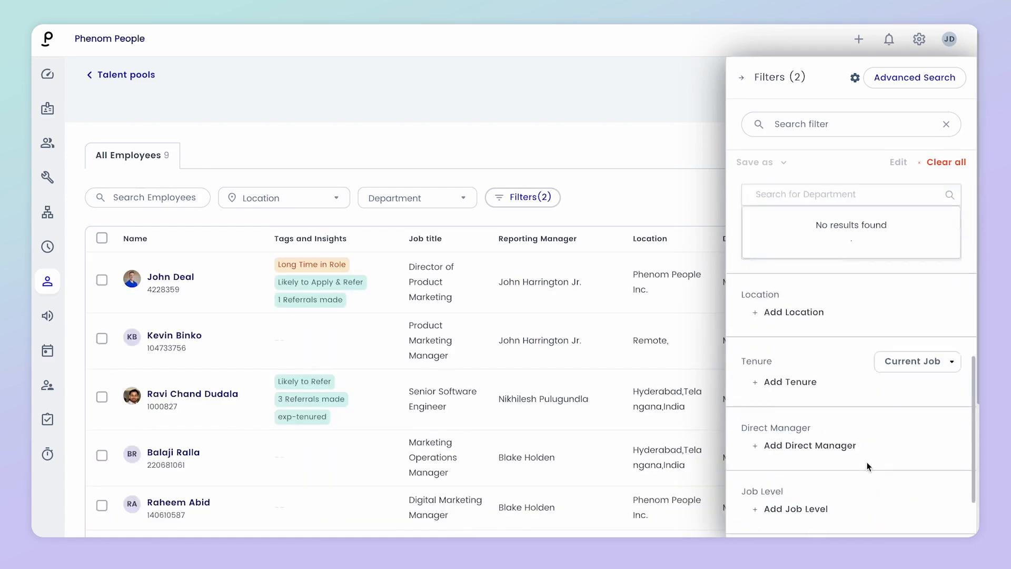
{"action": "scroll", "coordinate": [868, 466], "scroll_direction": "down", "scroll_amount": 2}
{"action": "left_click", "coordinate": [740, 78]}
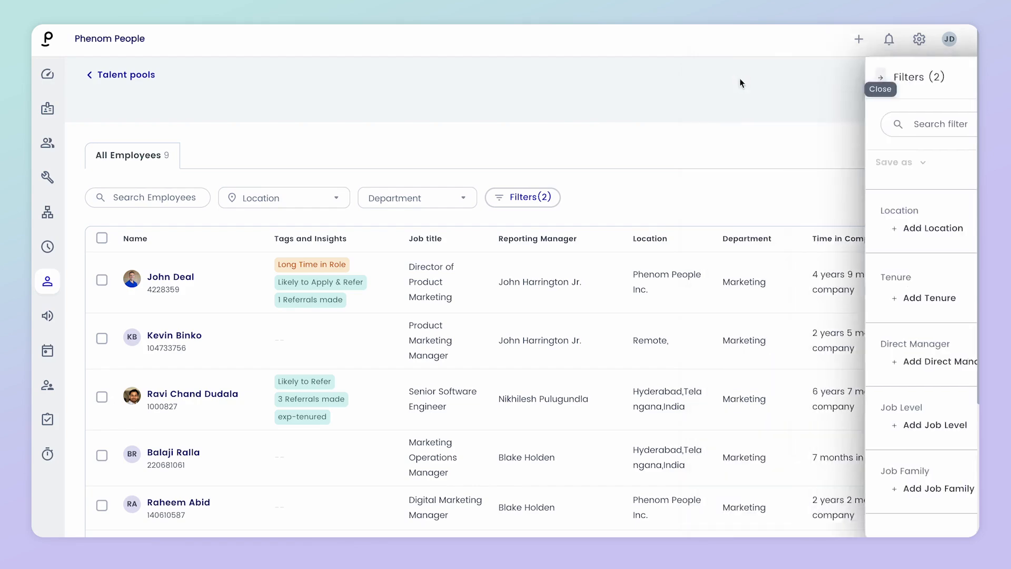
Step: Save the 9 filtered employees as the dynamic talent pool 'Marketers With Comm Skills'
{"action": "left_click", "coordinate": [910, 104]}
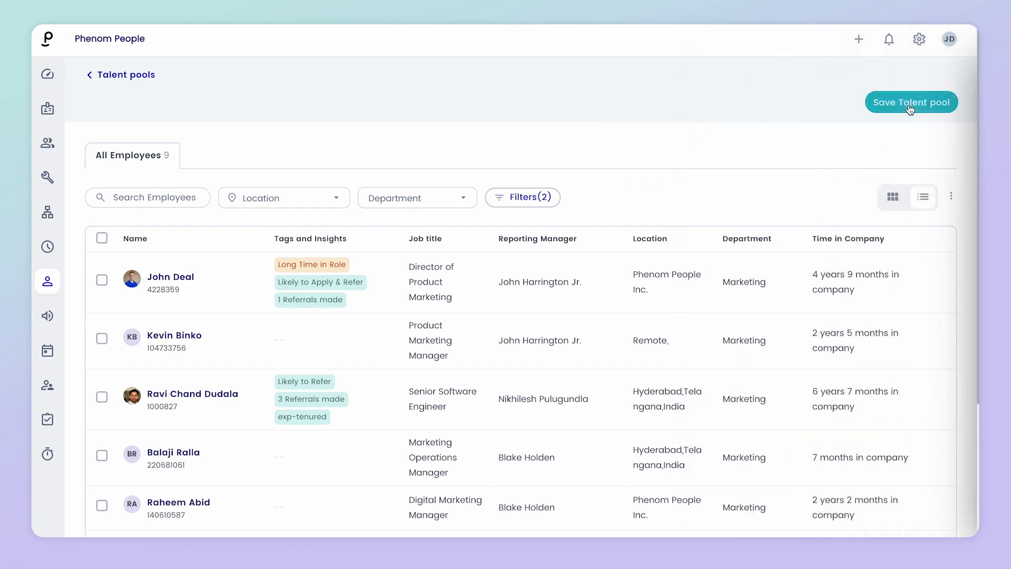
{"action": "left_click", "coordinate": [552, 260]}
{"action": "type", "text": "Mark"}
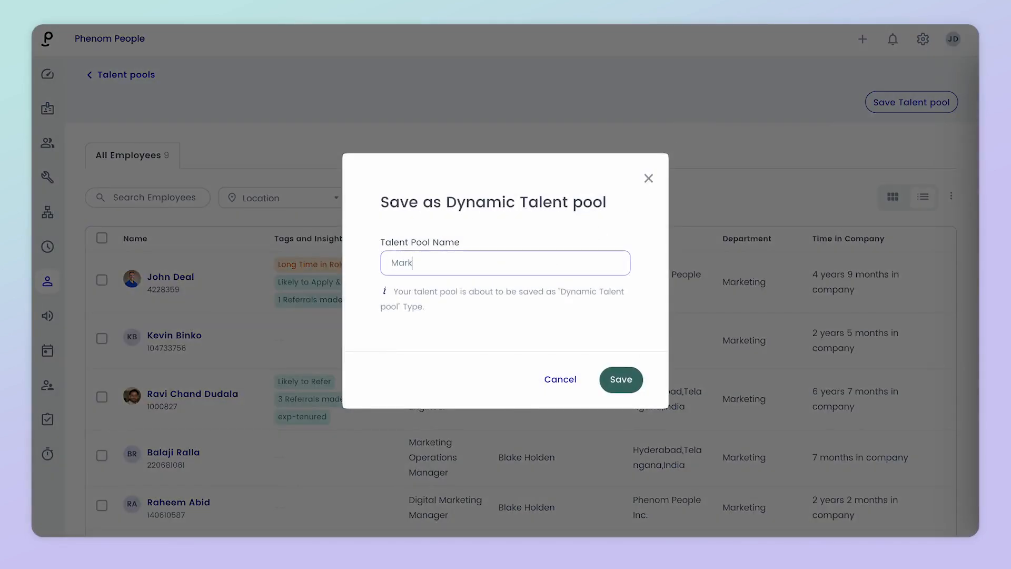
{"action": "type", "text": "eters with Comm Skills"}
{"action": "left_click", "coordinate": [630, 389]}
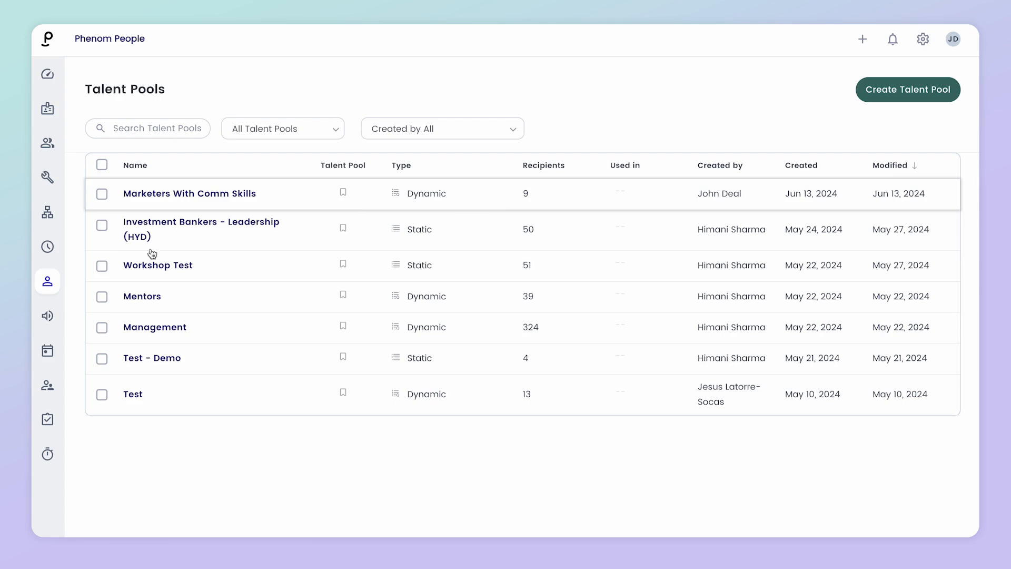
Step: Create workforce plan 'Test Plan', stepping through Details, Team and Workflow with Approval Status Automation
{"action": "left_click", "coordinate": [48, 248]}
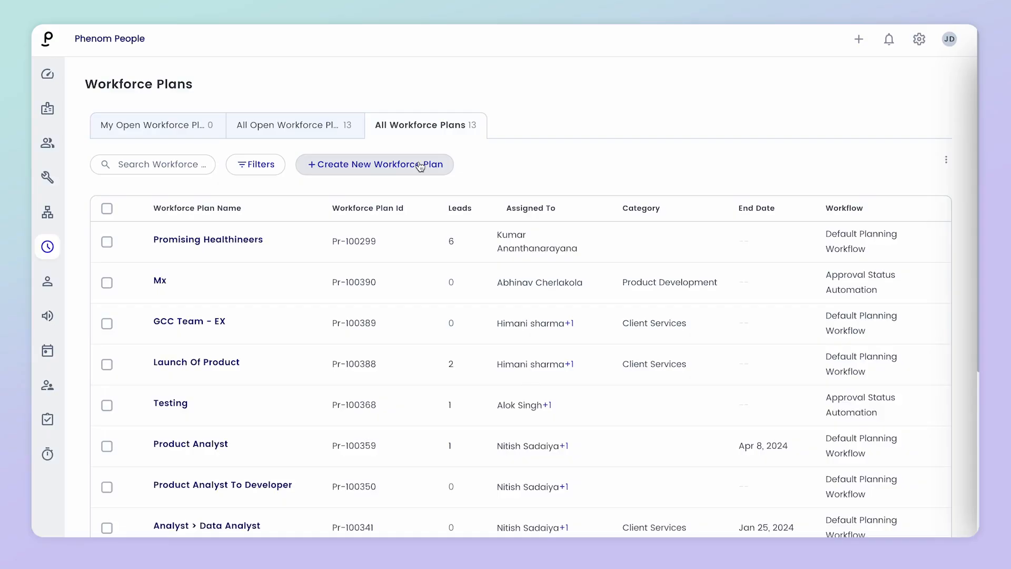
{"action": "left_click", "coordinate": [420, 165]}
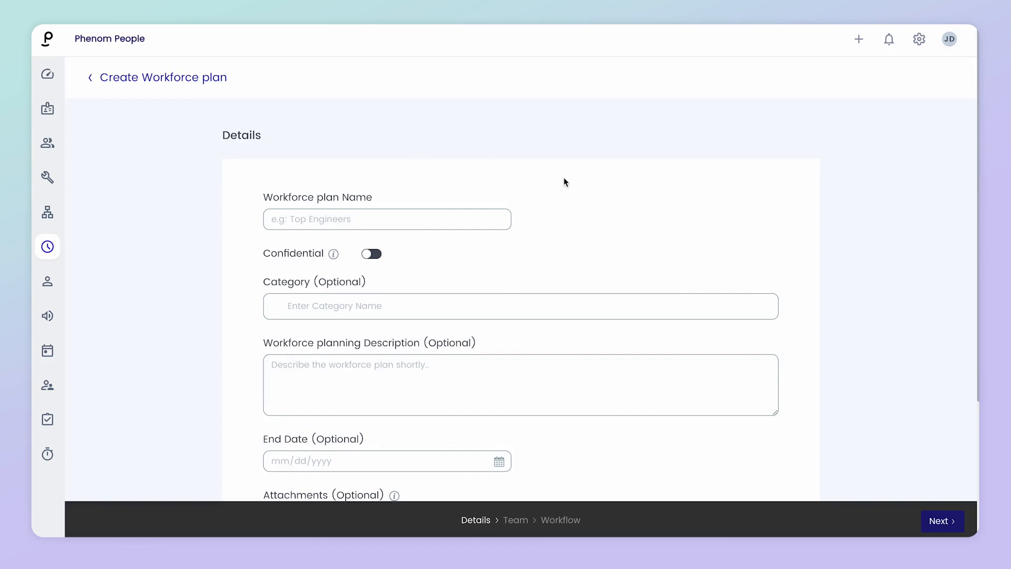
{"action": "left_click", "coordinate": [433, 225]}
{"action": "type", "text": "Test Pal"}
{"action": "scroll", "coordinate": [844, 500], "scroll_direction": "down", "scroll_amount": 4}
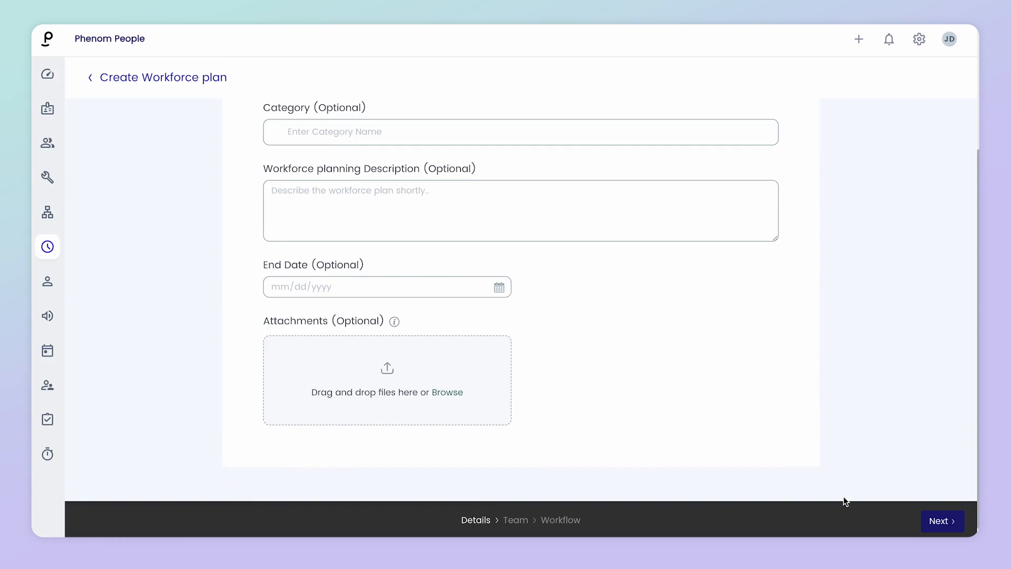
{"action": "left_click", "coordinate": [929, 520]}
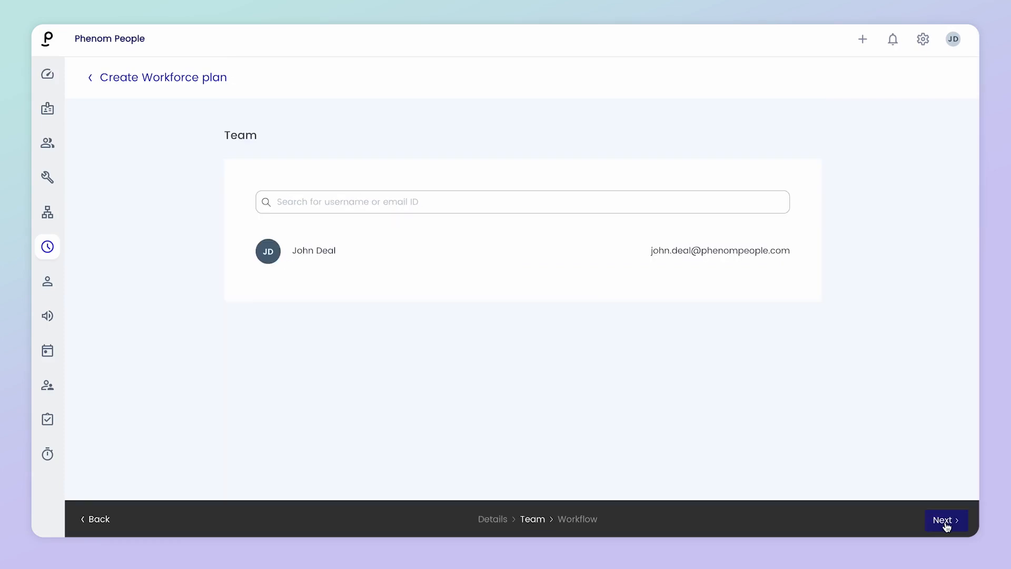
{"action": "left_click", "coordinate": [945, 524]}
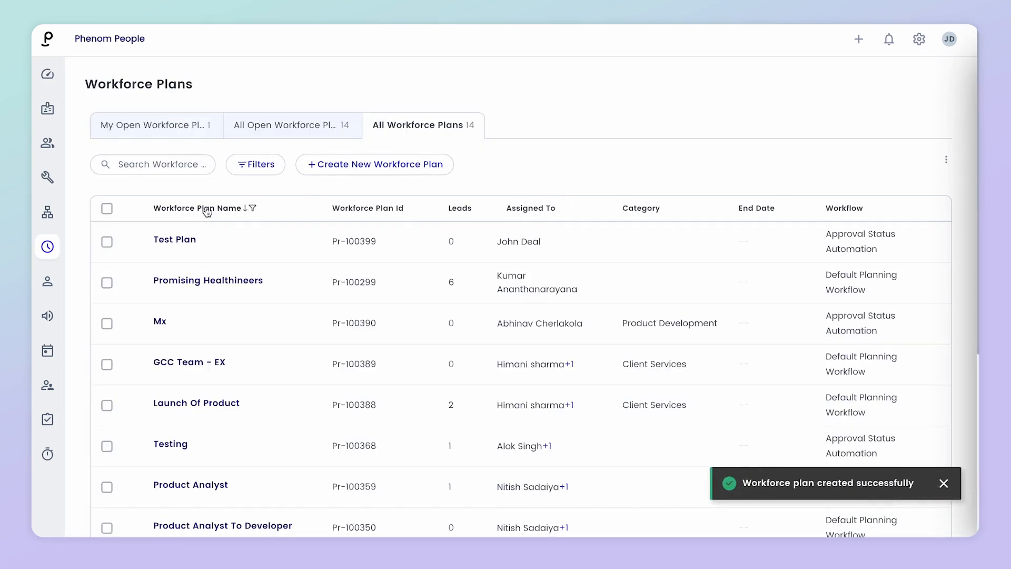
Step: Add the Director of Product Marketing employee to Test Plan and check the plan's actions menu
{"action": "left_click", "coordinate": [173, 241]}
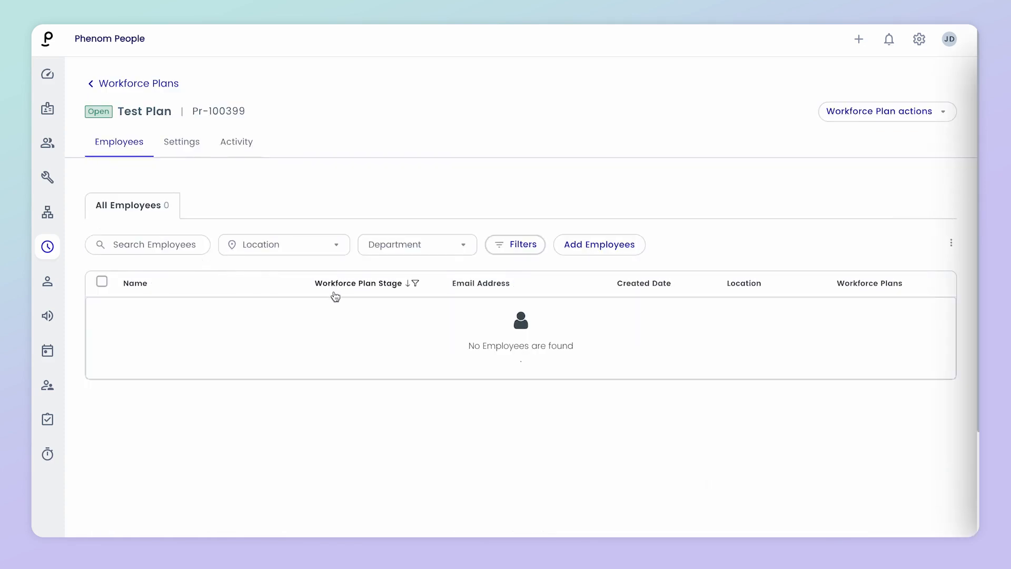
{"action": "left_click", "coordinate": [584, 250]}
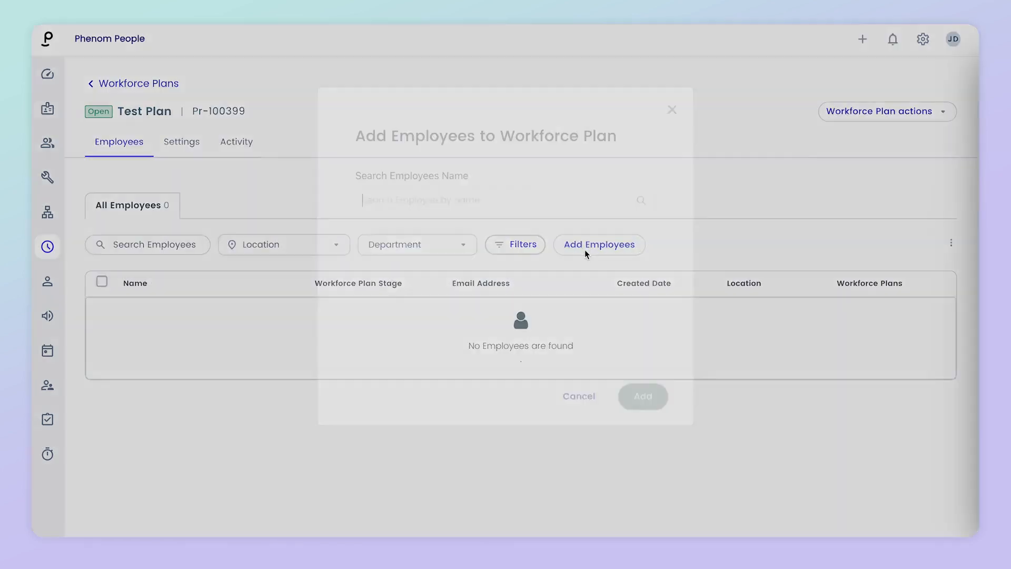
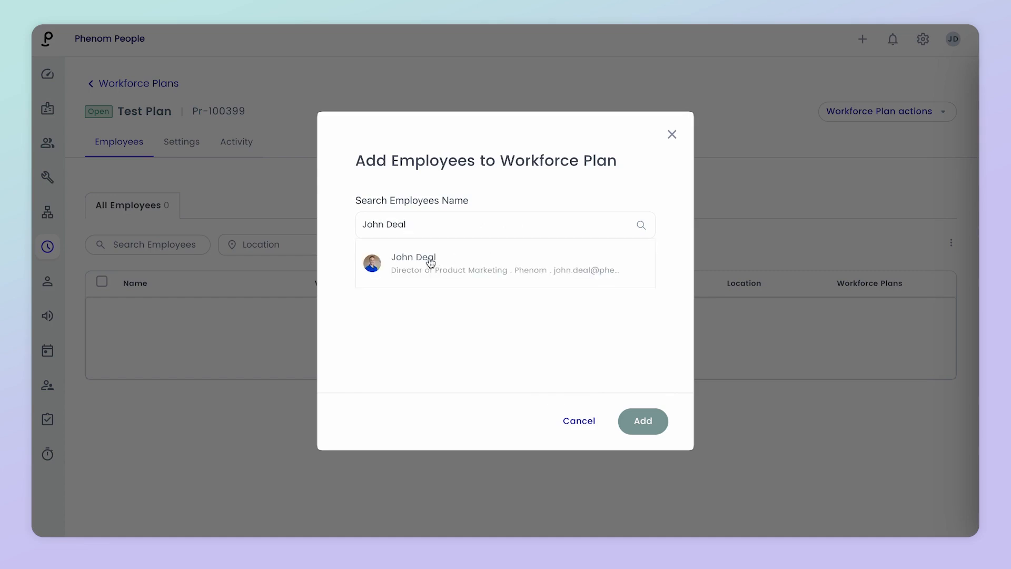
{"action": "left_click", "coordinate": [432, 262]}
{"action": "left_click", "coordinate": [648, 421]}
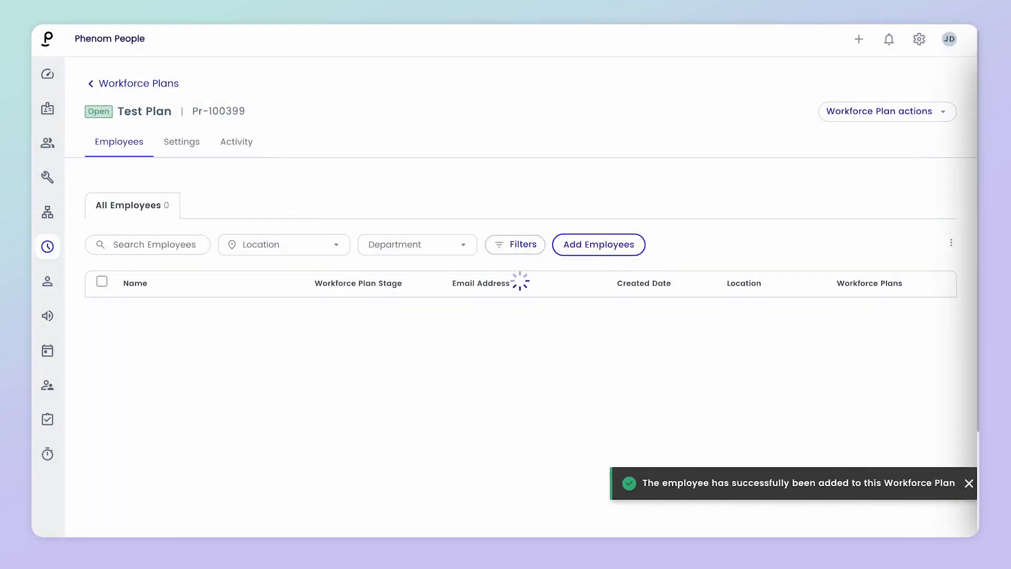
{"action": "left_click", "coordinate": [939, 119]}
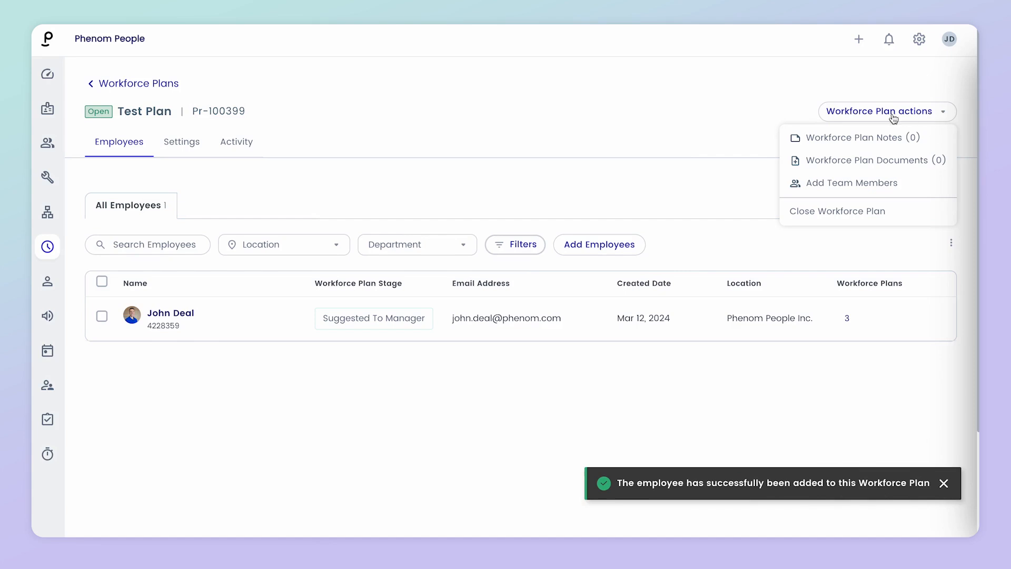
{"action": "left_click", "coordinate": [681, 143]}
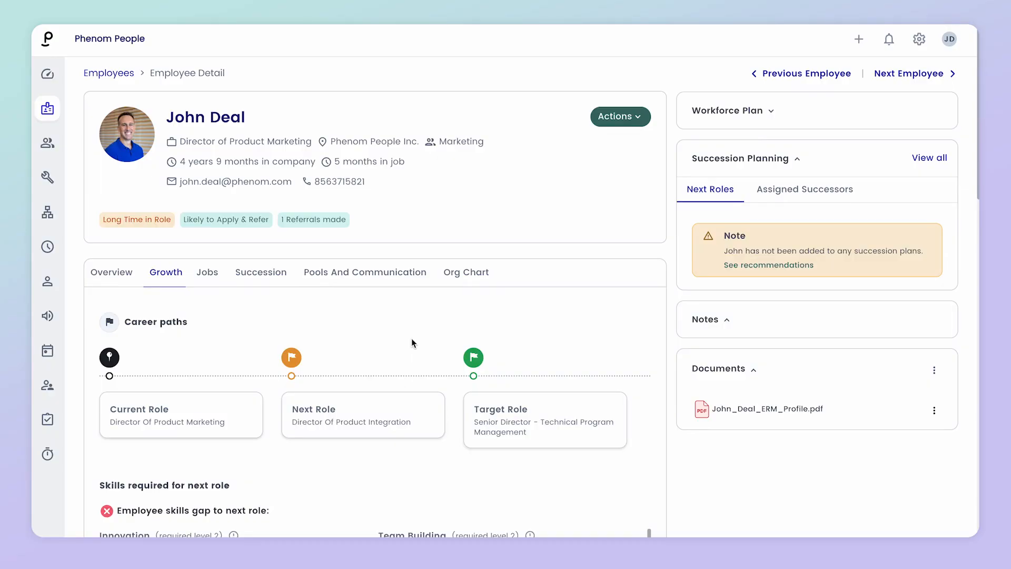
Step: Review the employee's career paths, skill gaps and gigs on the Growth tab
{"action": "scroll", "coordinate": [411, 338], "scroll_direction": "down", "scroll_amount": 2}
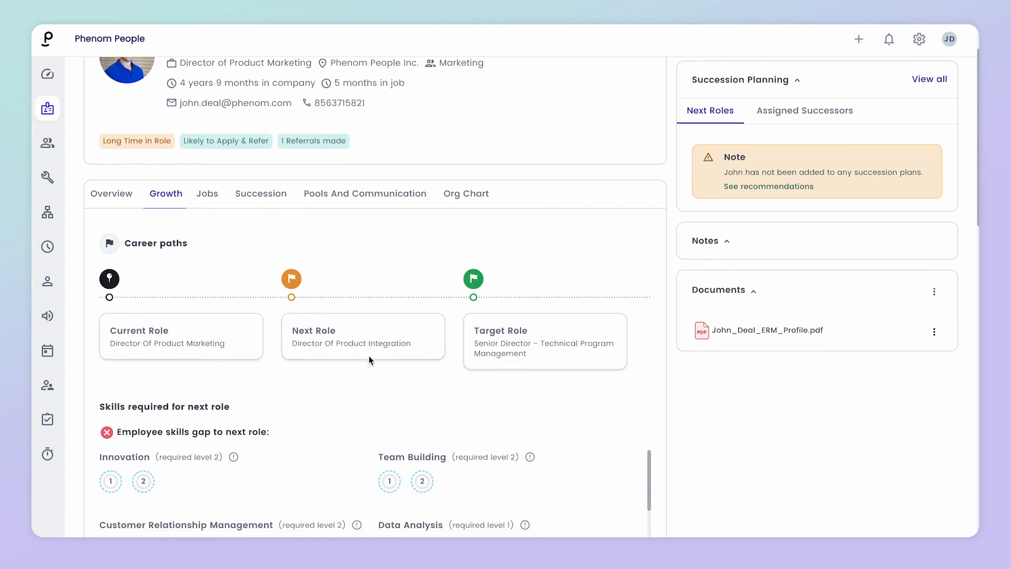
{"action": "scroll", "coordinate": [358, 388], "scroll_direction": "down", "scroll_amount": 3}
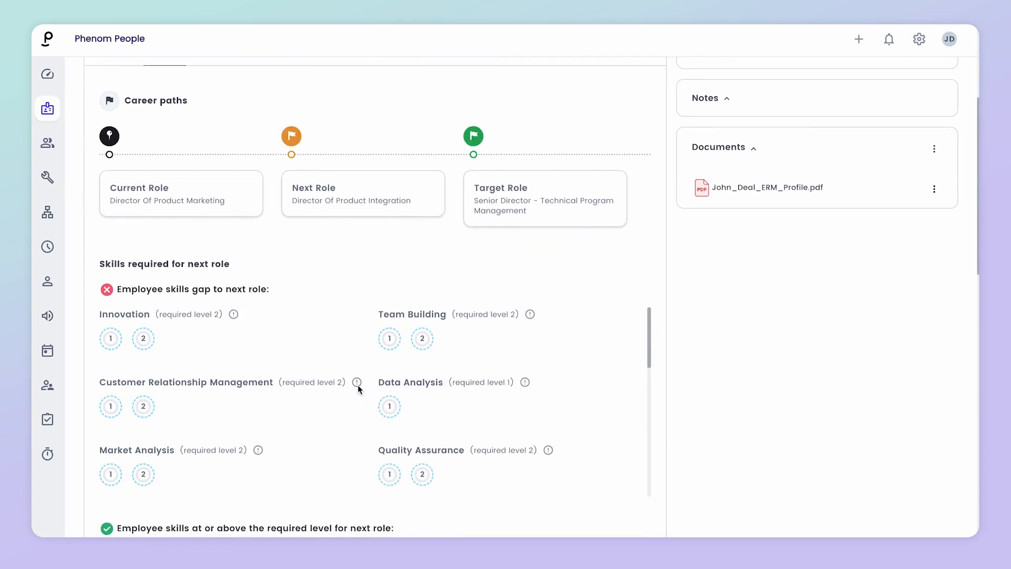
{"action": "scroll", "coordinate": [358, 384], "scroll_direction": "down", "scroll_amount": 4}
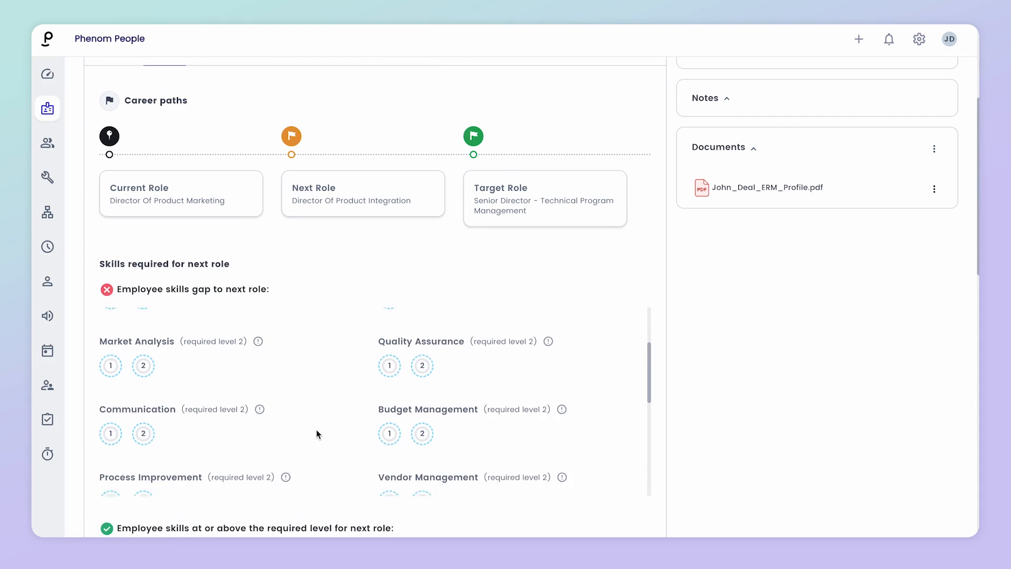
{"action": "scroll", "coordinate": [661, 500], "scroll_direction": "down", "scroll_amount": 5}
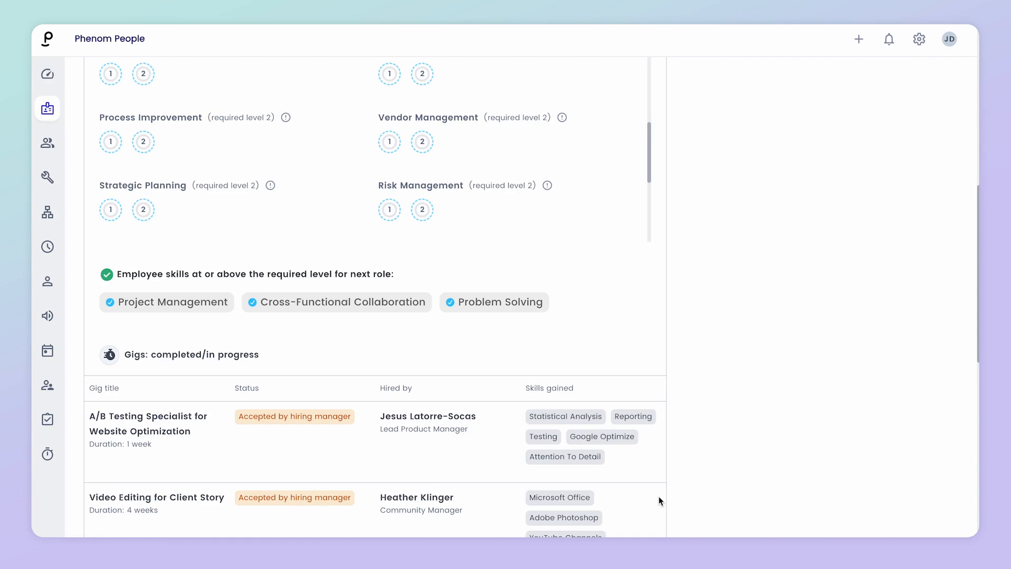
{"action": "scroll", "coordinate": [659, 500], "scroll_direction": "up", "scroll_amount": 7}
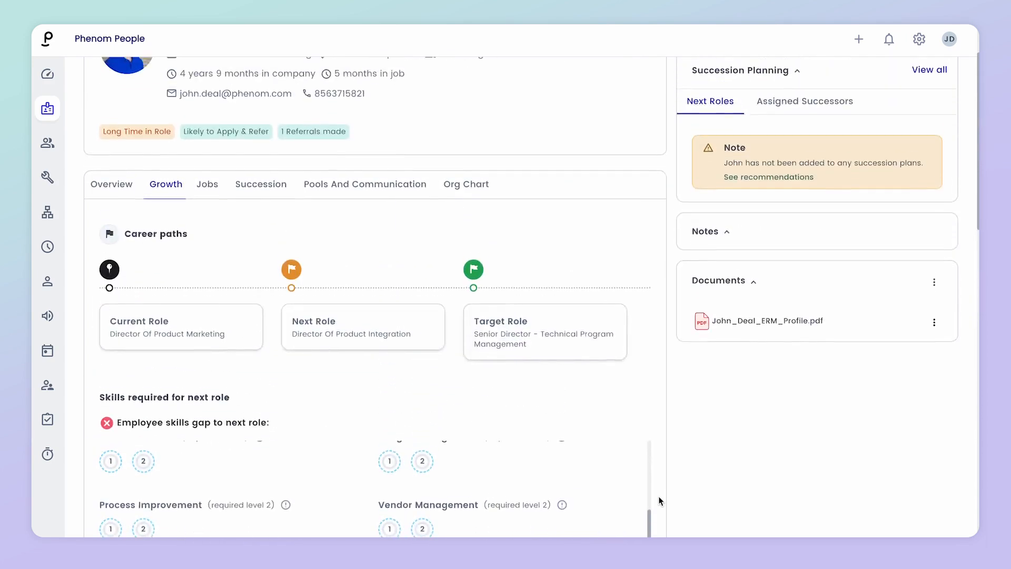
{"action": "scroll", "coordinate": [659, 501], "scroll_direction": "up", "scroll_amount": 2}
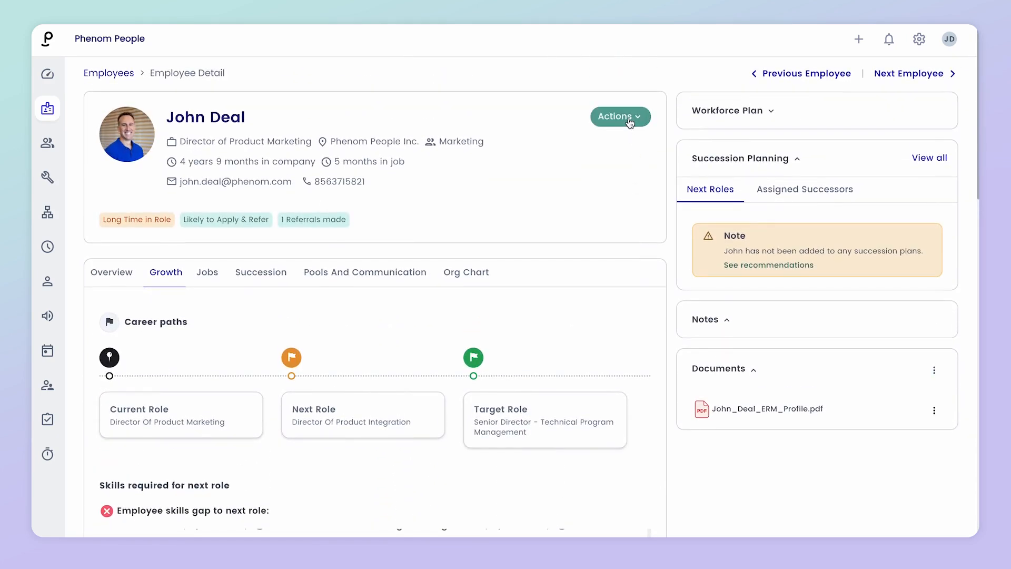
Step: Check the employee's available actions, then start a new campaign from the Email Campaigns page
{"action": "left_click", "coordinate": [630, 121]}
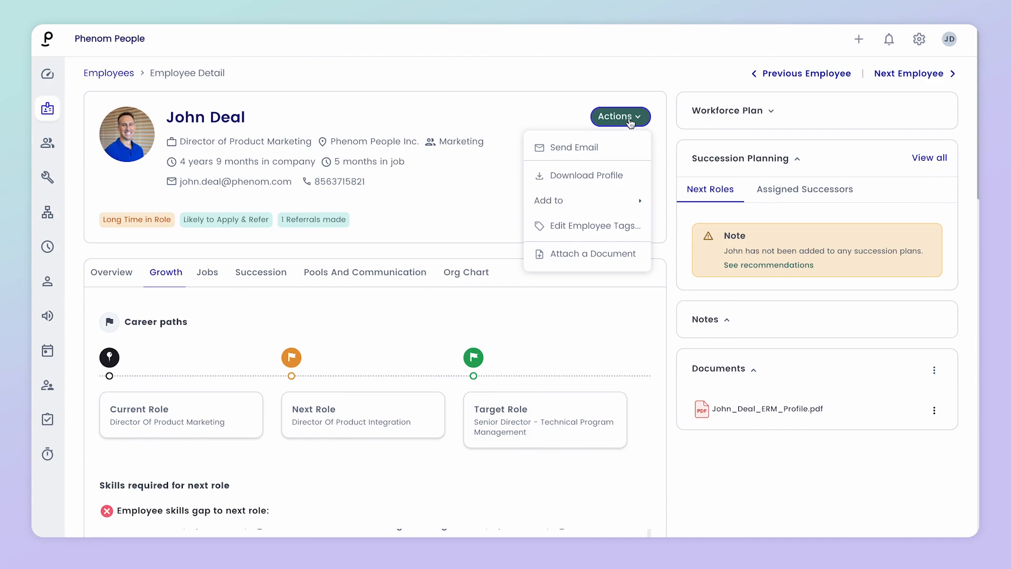
{"action": "mouse_move", "coordinate": [620, 205]}
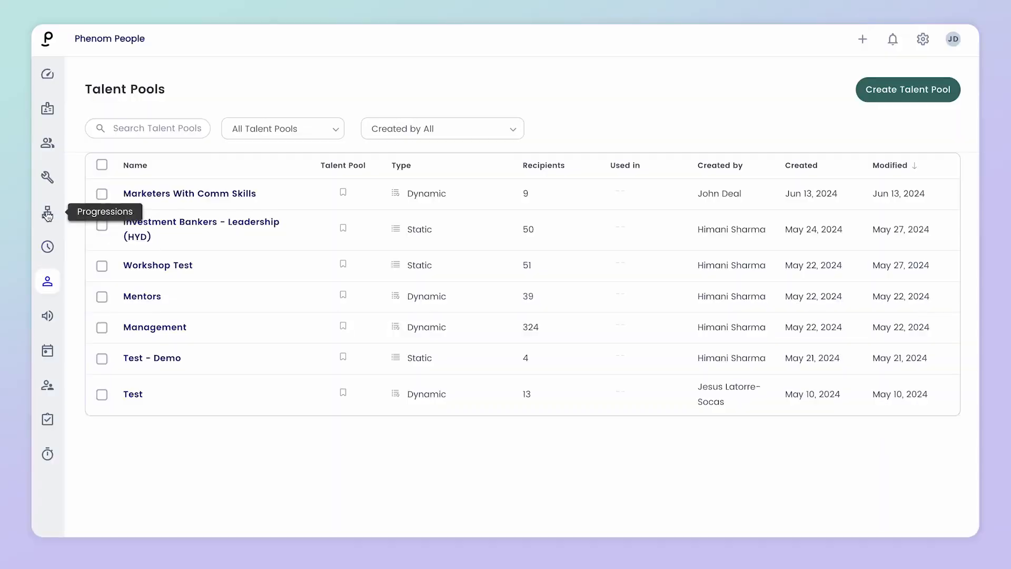
{"action": "left_click", "coordinate": [48, 315]}
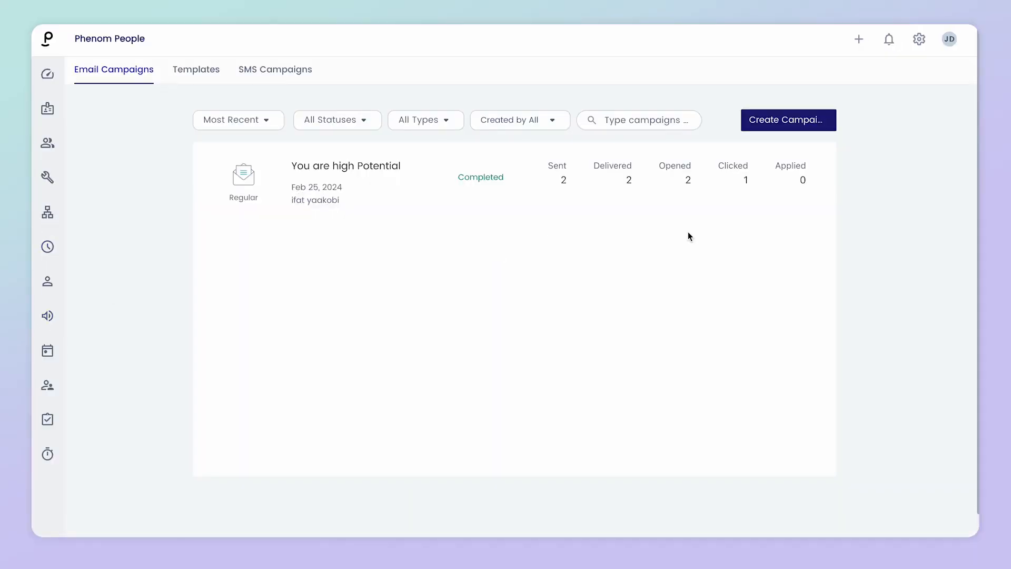
{"action": "left_click", "coordinate": [762, 122]}
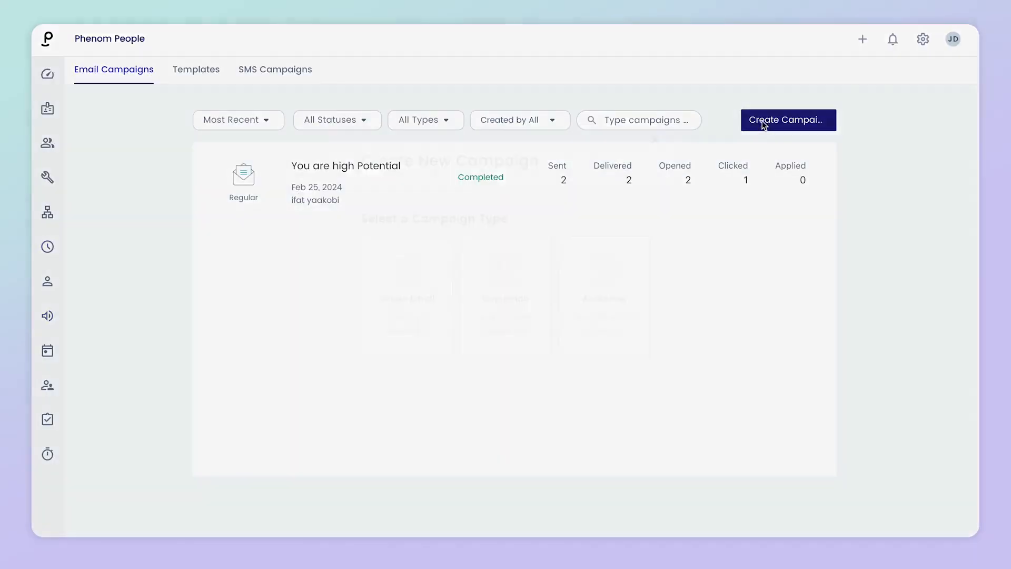